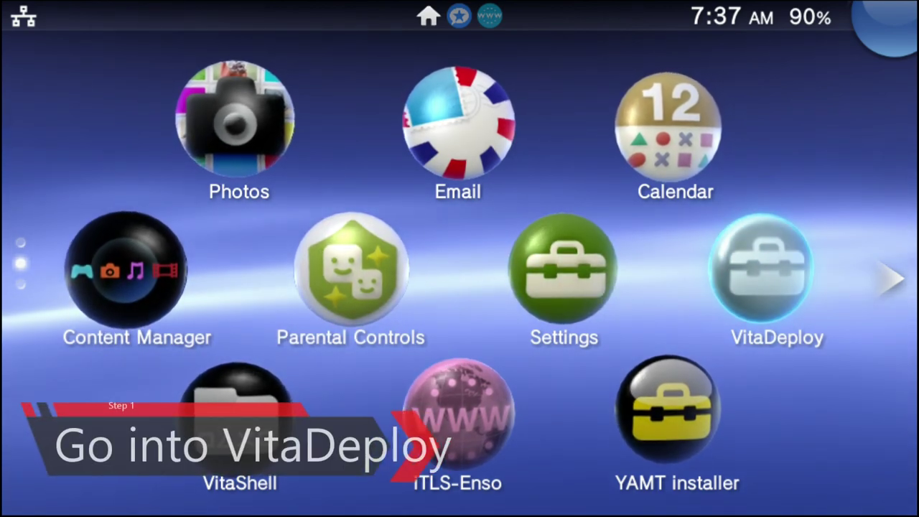
- Launch VitaDeploy from its LiveArea and move to App downloader in the main menu
{"action": "key", "text": "Return"}
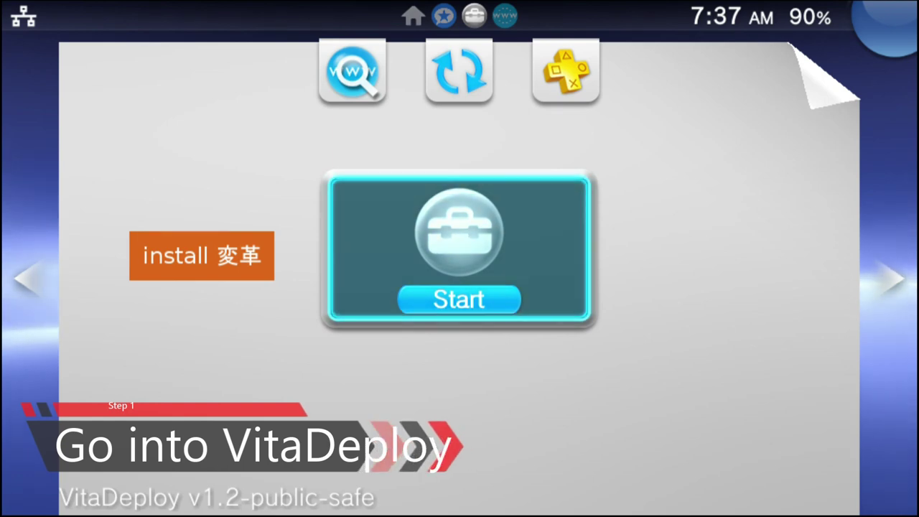
{"action": "key", "text": "Left"}
{"action": "key", "text": "Right"}
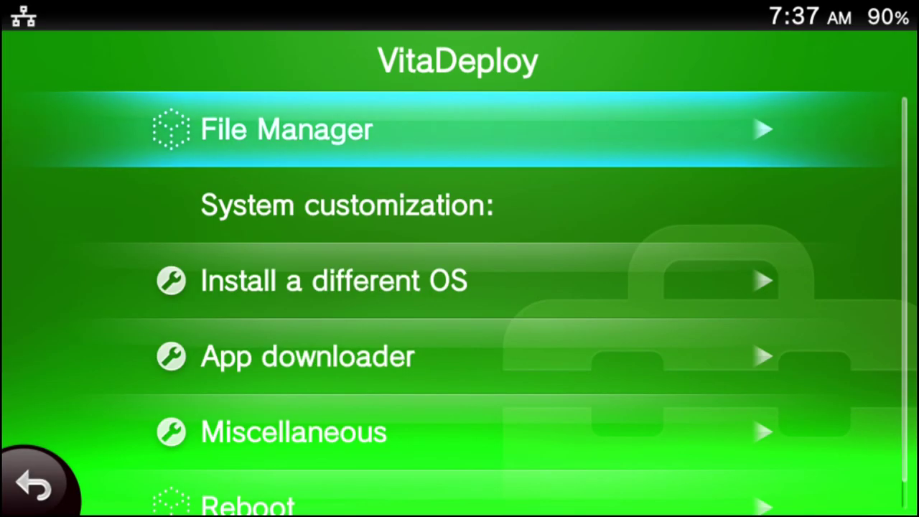
{"action": "key", "text": "Down"}
{"action": "key", "text": "Down"}
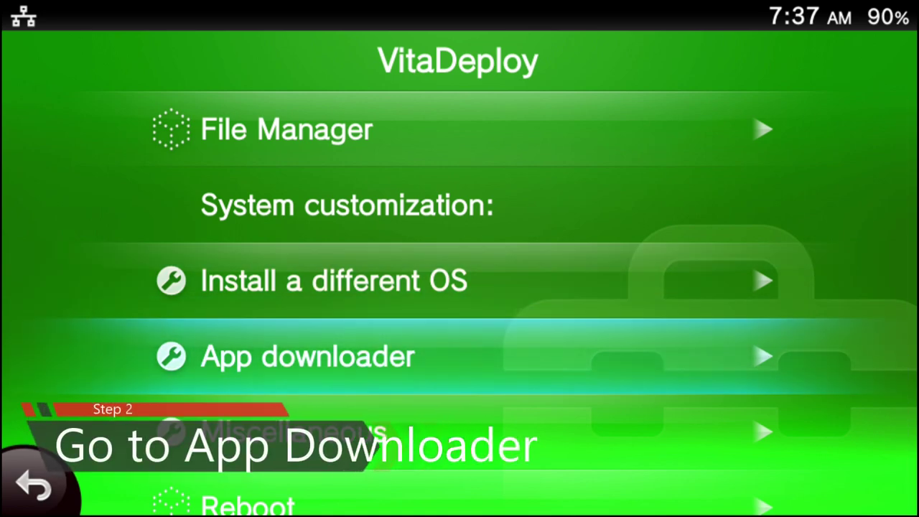
- Check Custom Themes Manager in the App downloader list
{"action": "key", "text": "Return"}
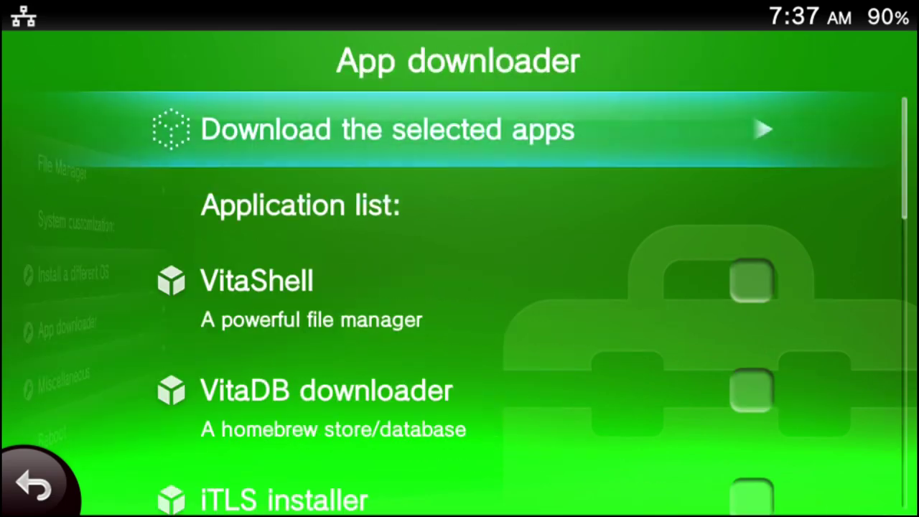
{"action": "key", "text": "Down"}
{"action": "key", "text": "Down"}
{"action": "key", "text": "Down"}
{"action": "key", "text": "Down"}
{"action": "key", "text": "Down"}
{"action": "key", "text": "Down"}
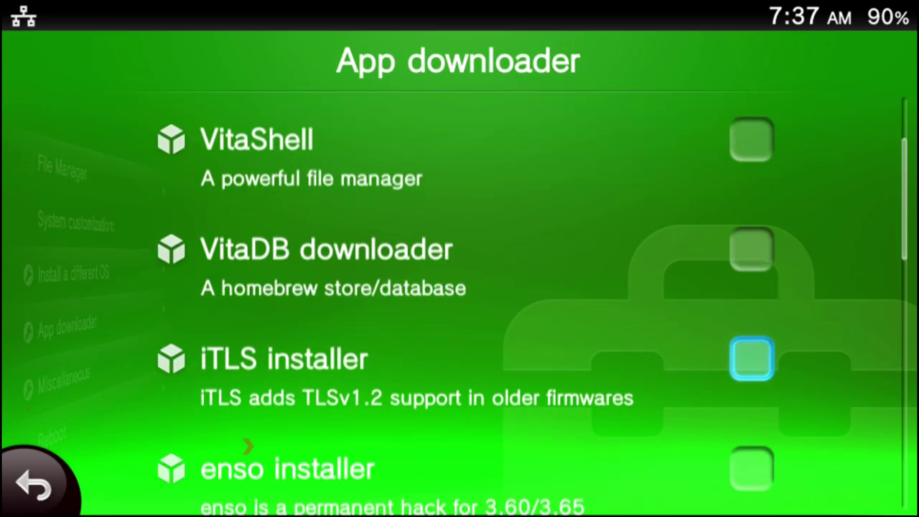
{"action": "key", "text": "Down"}
{"action": "key", "text": "Down"}
{"action": "key", "text": "Down"}
{"action": "key", "text": "Down"}
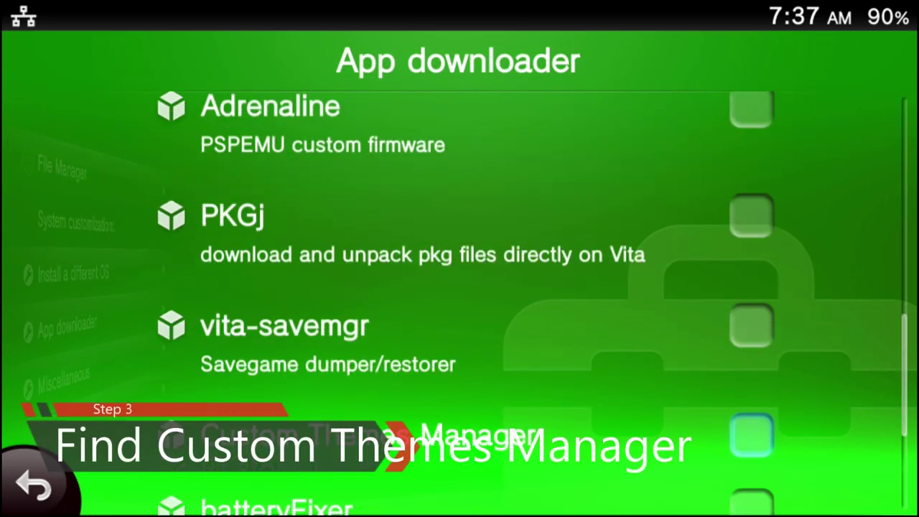
{"action": "key", "text": "Up"}
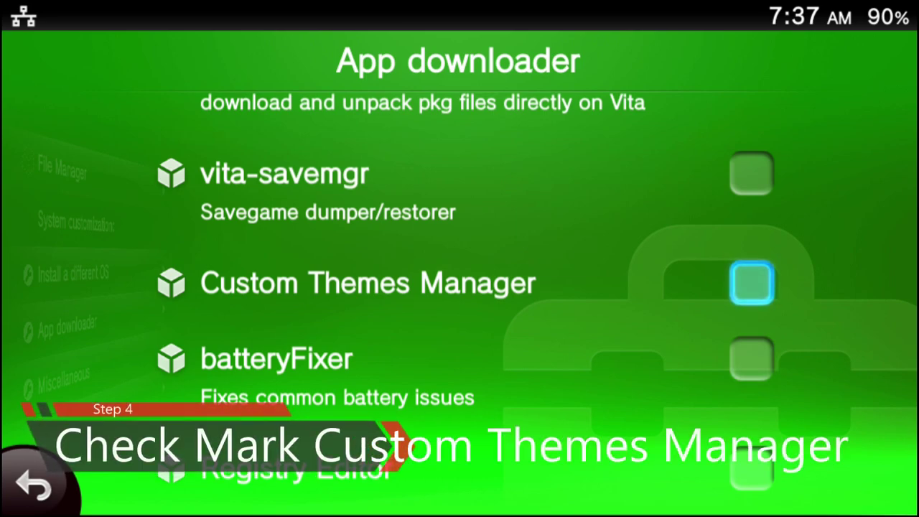
{"action": "key", "text": "Return"}
- Download the selected apps and exit VitaDeploy
{"action": "key", "text": "Up"}
{"action": "key", "text": "Up"}
{"action": "key", "text": "Up"}
{"action": "key", "text": "Up"}
{"action": "key", "text": "Up"}
{"action": "key", "text": "Up"}
{"action": "key", "text": "Up"}
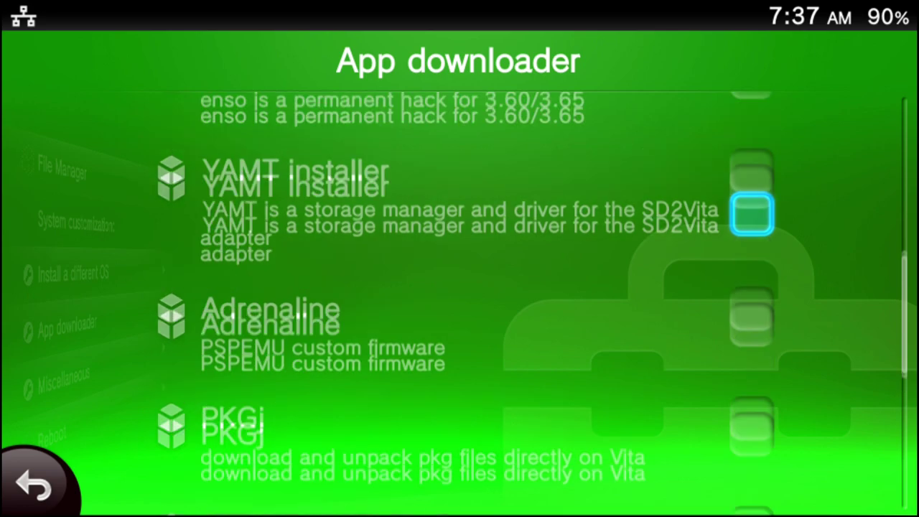
{"action": "key", "text": "Up"}
{"action": "key", "text": "Up"}
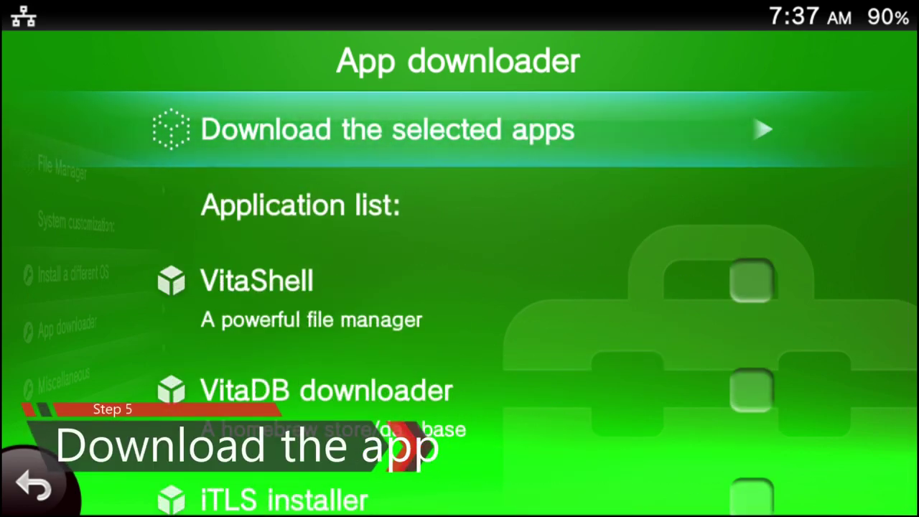
{"action": "key", "text": "Return"}
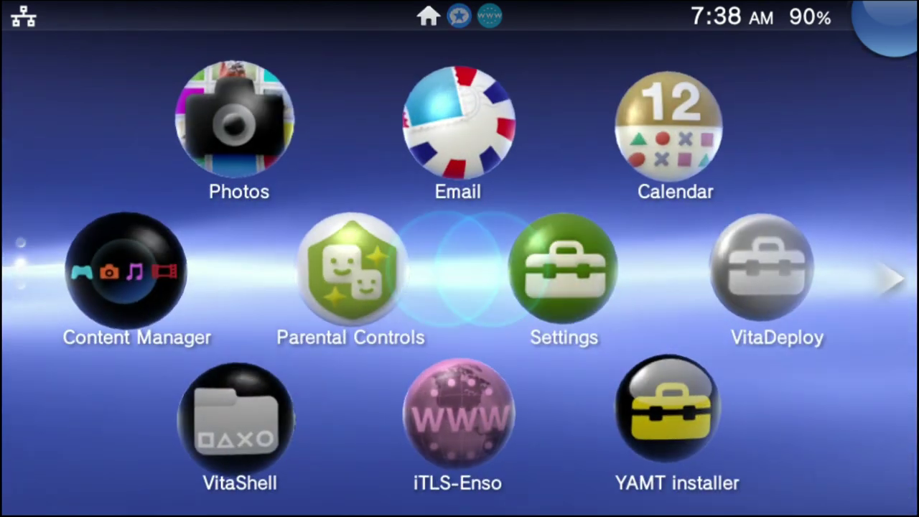
- Launch Custom Themes Manager from its bubble on the next home screen page
{"action": "key", "text": "Down"}
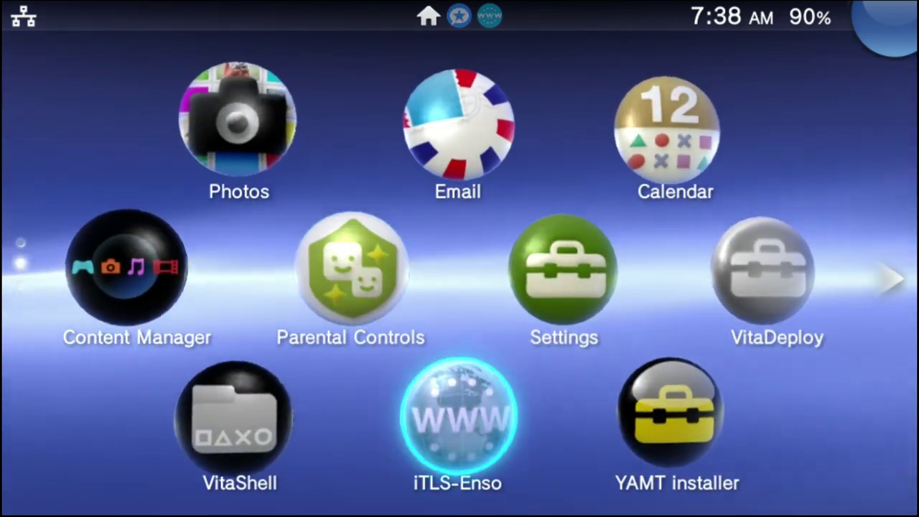
{"action": "key", "text": "Down"}
{"action": "key", "text": "Down"}
{"action": "key", "text": "Left"}
{"action": "key", "text": "Down"}
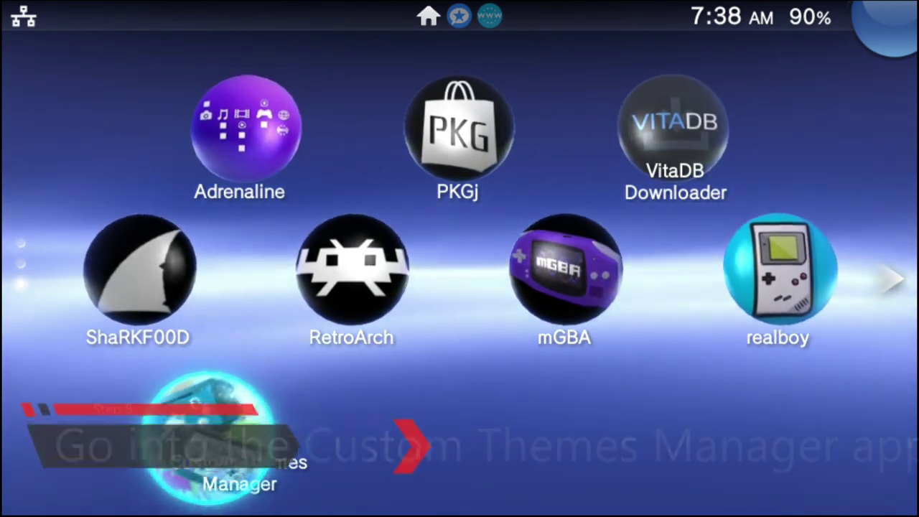
{"action": "key", "text": "Return"}
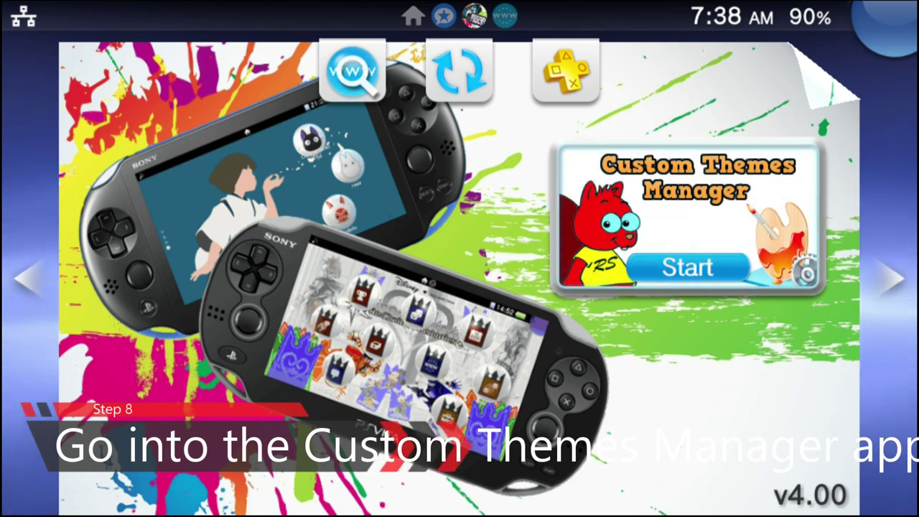
{"action": "key", "text": "Return"}
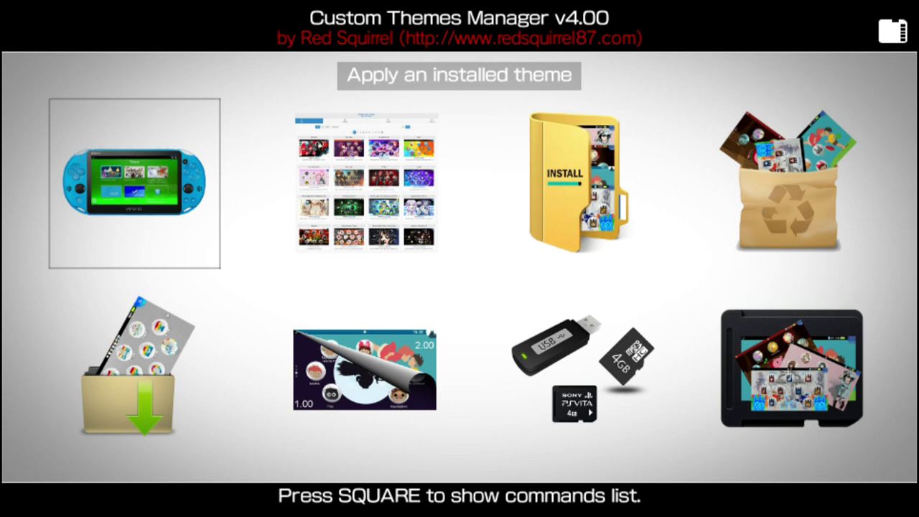
- Preview the online repository and apply-installed-theme actions, then show the commands list
{"action": "key", "text": "Right"}
{"action": "key", "text": "Left"}
{"action": "key", "text": "s"}
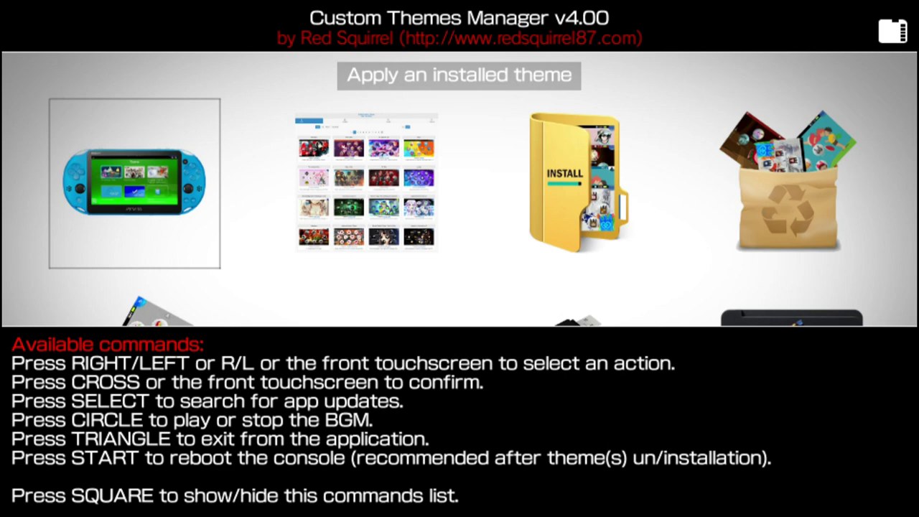
- Hide the commands list and open the online theme repository with 1646 themes
{"action": "key", "text": "s"}
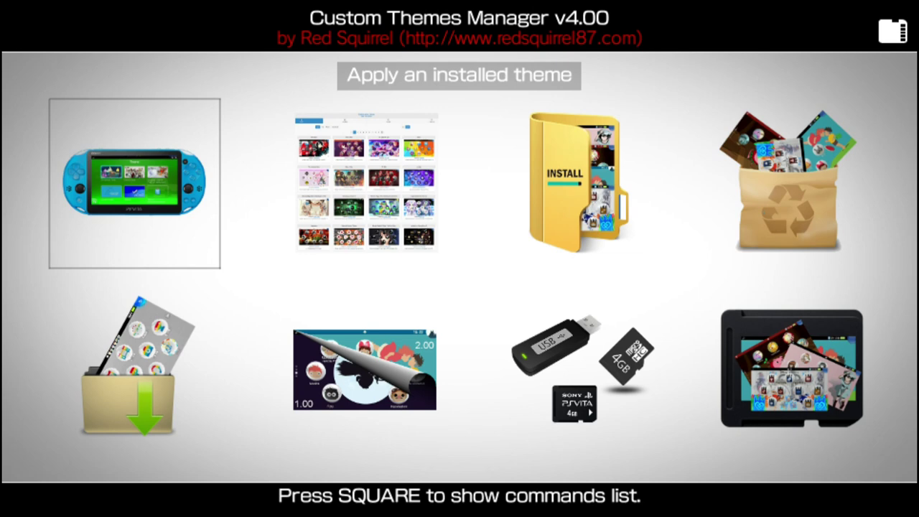
{"action": "key", "text": "Right"}
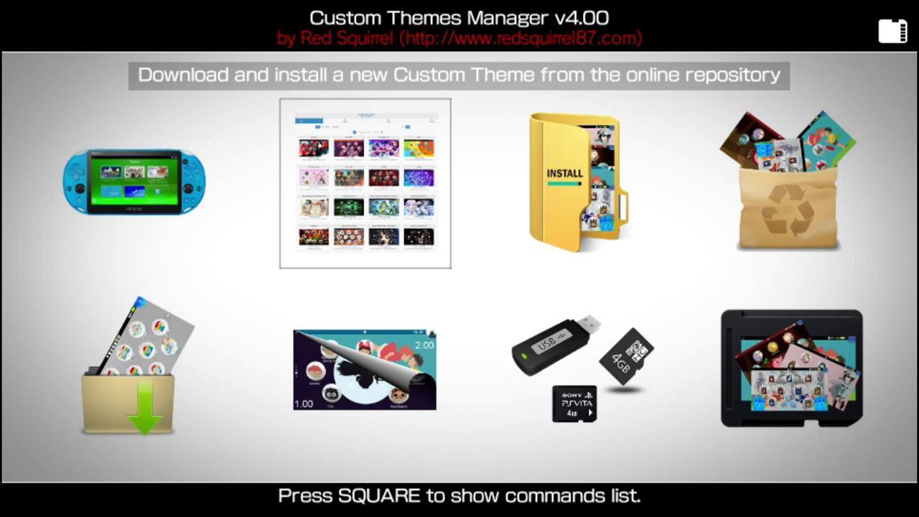
{"action": "key", "text": "Left"}
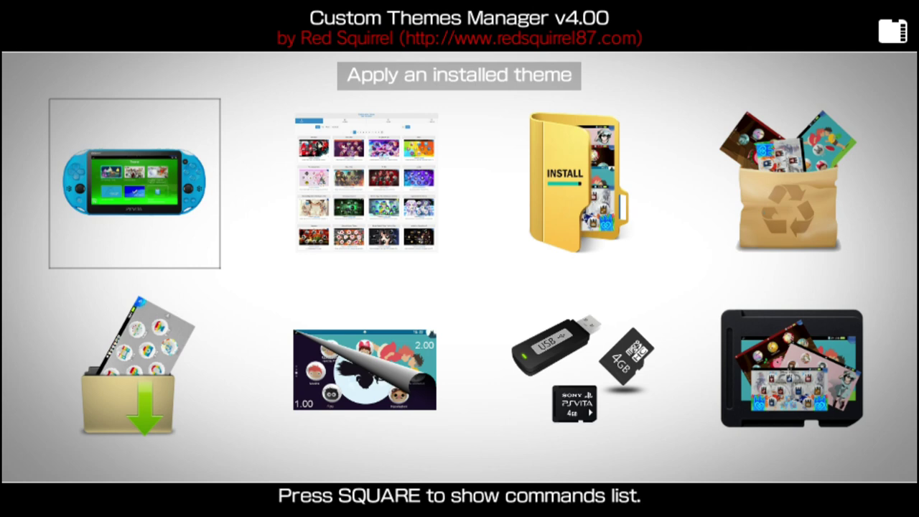
{"action": "key", "text": "Right"}
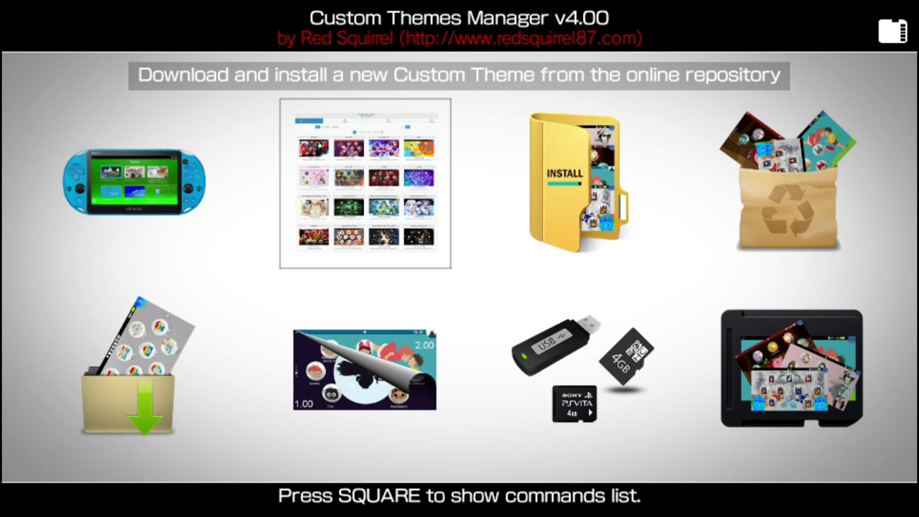
{"action": "key", "text": "Left"}
{"action": "key", "text": "Right"}
{"action": "key", "text": "Left"}
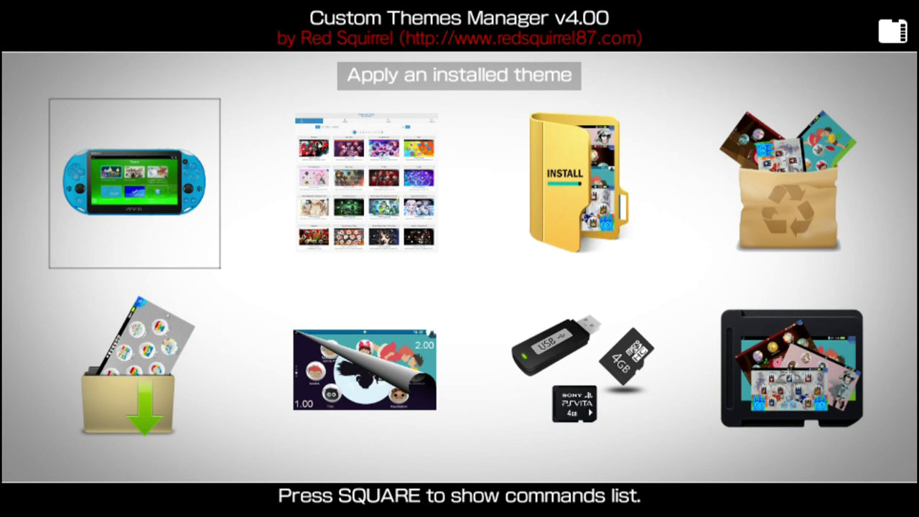
{"action": "key", "text": "Right"}
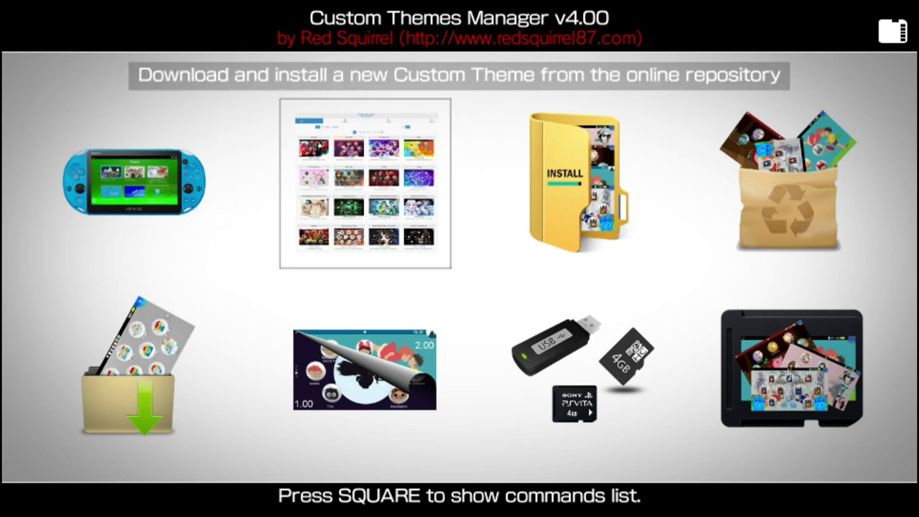
{"action": "key", "text": "Return"}
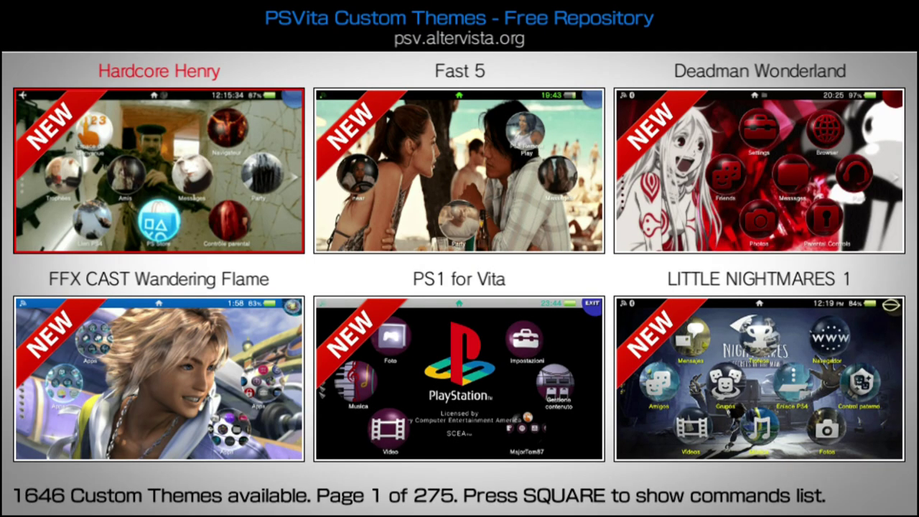
- Browse the repository grid, loading preview images, and select the Demon Slayer Theme
{"action": "key", "text": "z"}
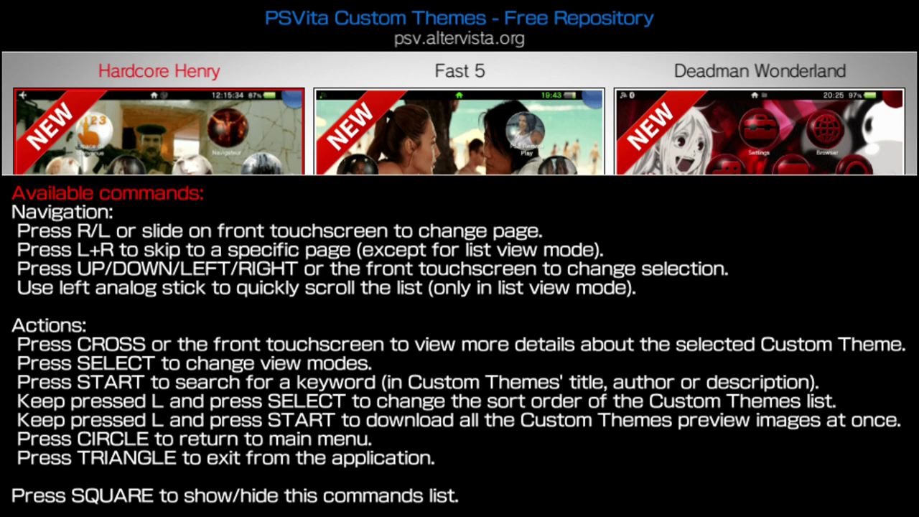
{"action": "key", "text": "s"}
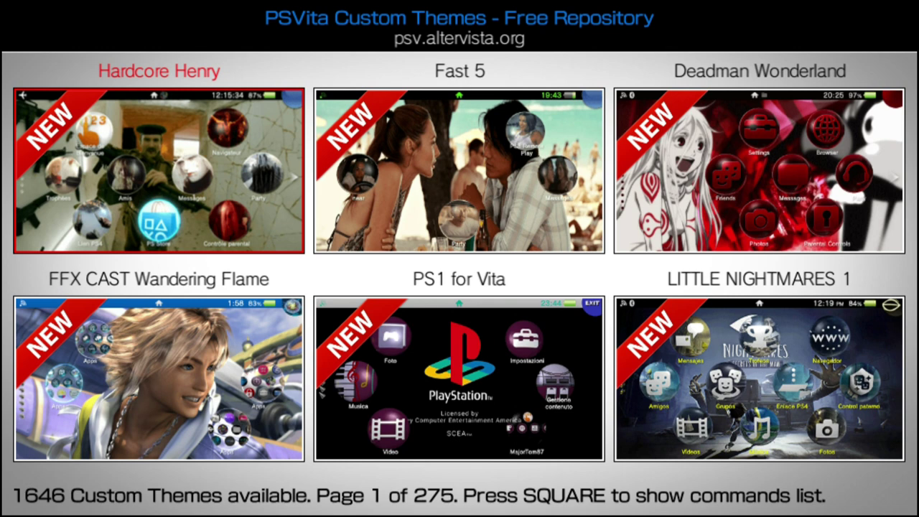
{"action": "key", "text": "Down"}
{"action": "key", "text": "Right"}
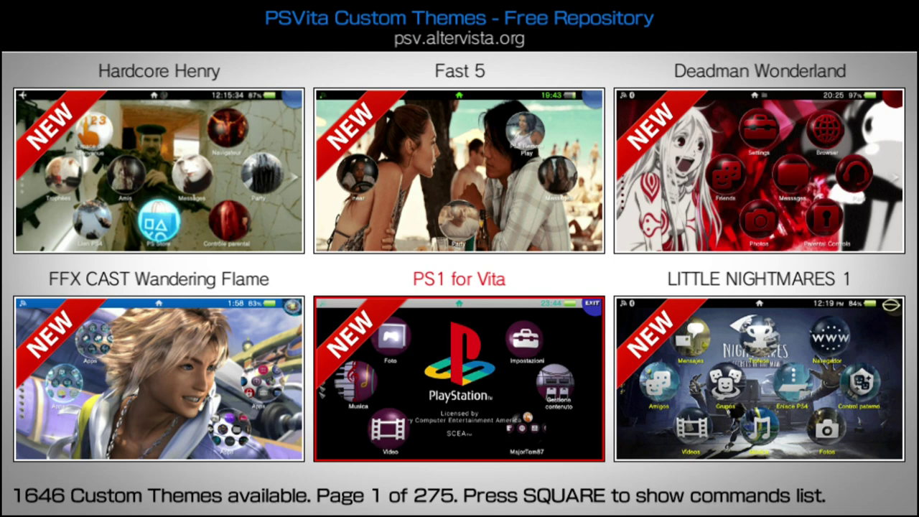
{"action": "key", "text": "r"}
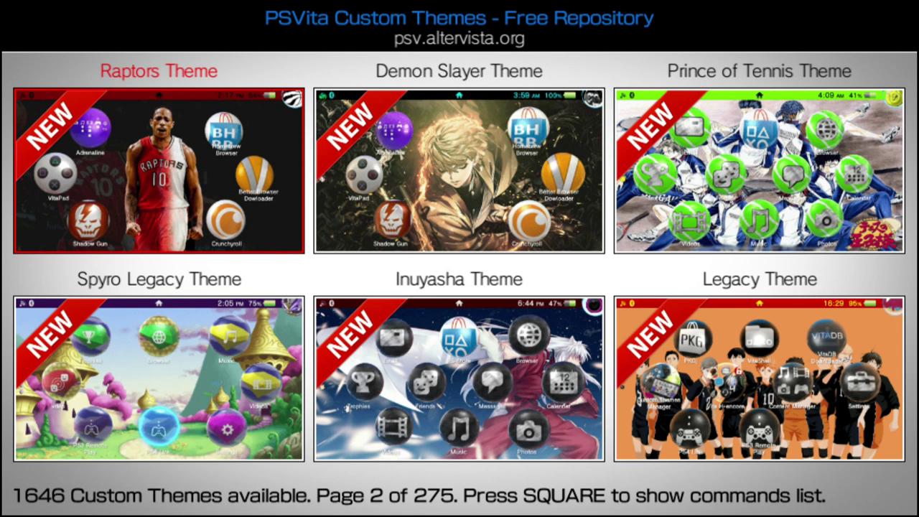
{"action": "key", "text": "Right"}
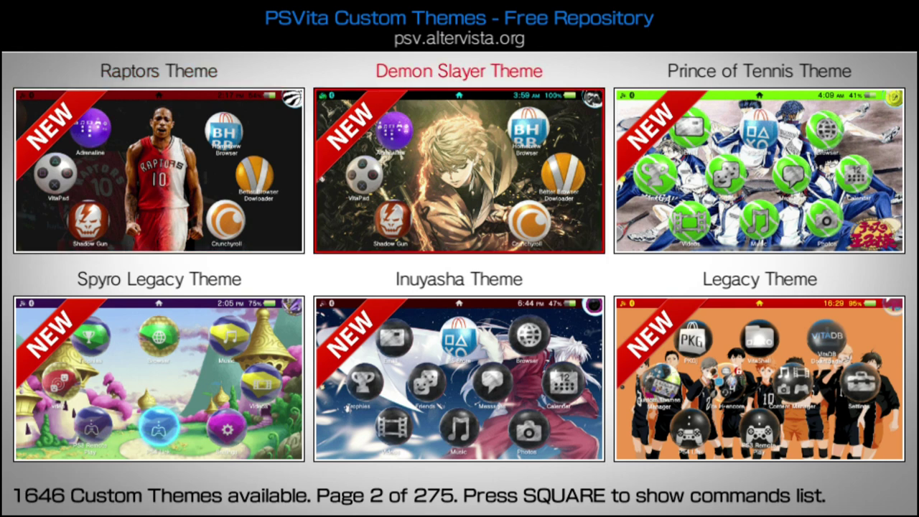
{"action": "key", "text": "Down"}
{"action": "key", "text": "Up"}
- Open the Demon Slayer Theme details and download it to ux0:customtheme/theme1
{"action": "key", "text": "Return"}
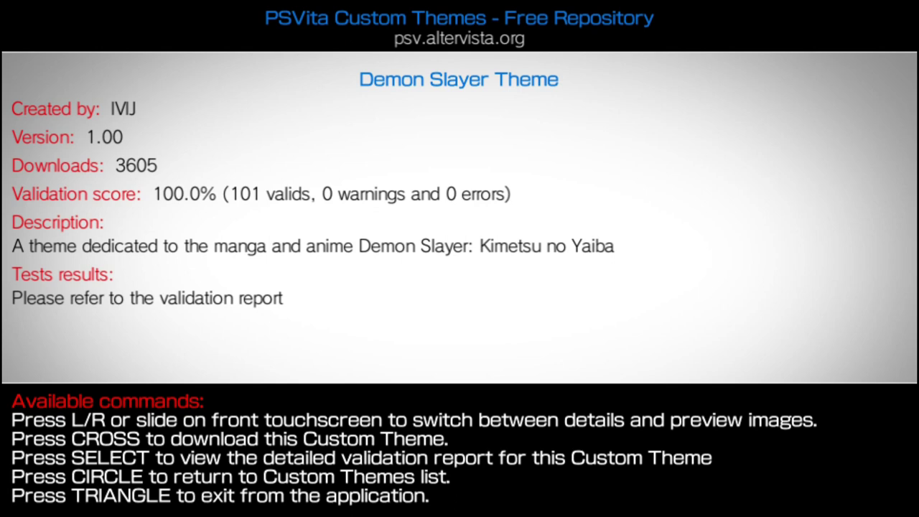
{"action": "key", "text": "Return"}
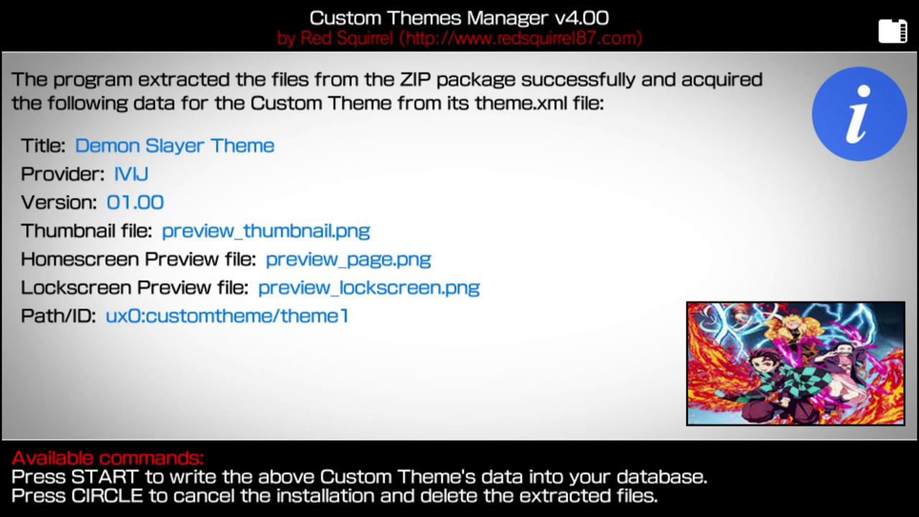
- Write the Demon Slayer Theme to the database and return to Apply an installed theme
{"action": "key", "text": "Return"}
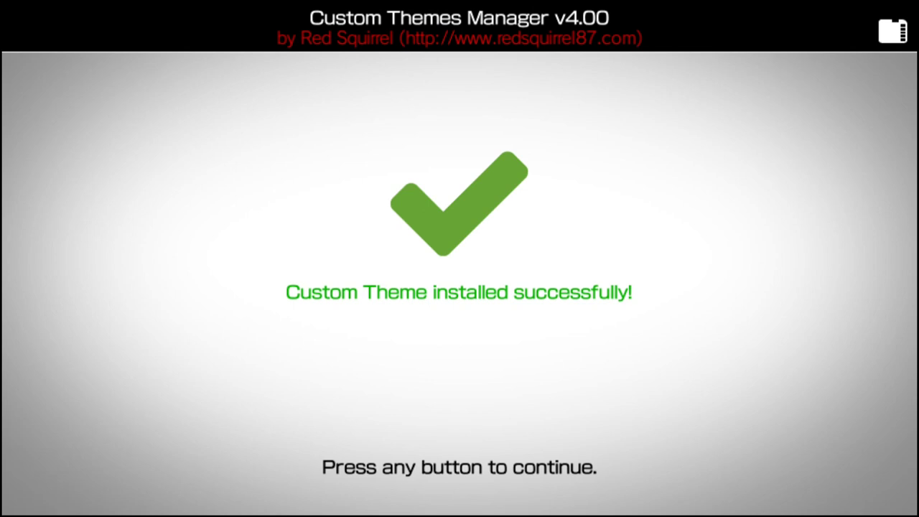
{"action": "key", "text": "Return"}
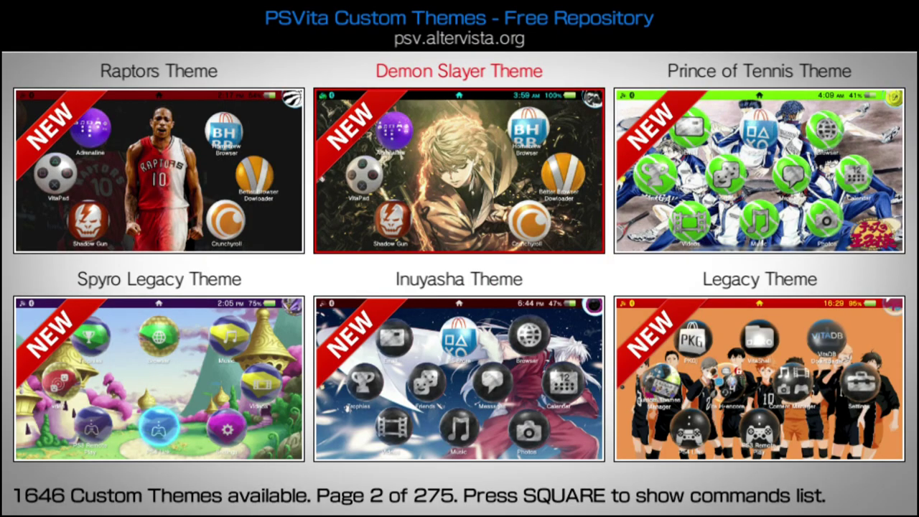
{"action": "key", "text": "Escape"}
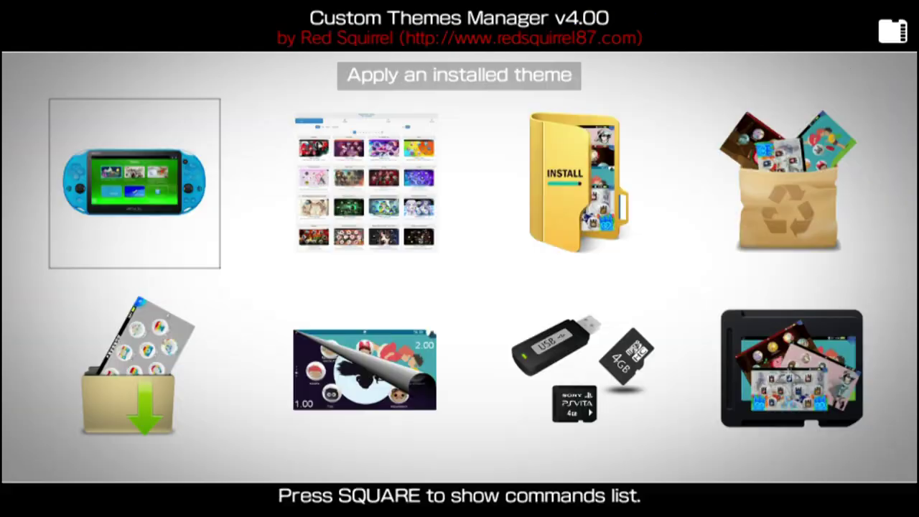
{"action": "key", "text": "Right"}
{"action": "key", "text": "Left"}
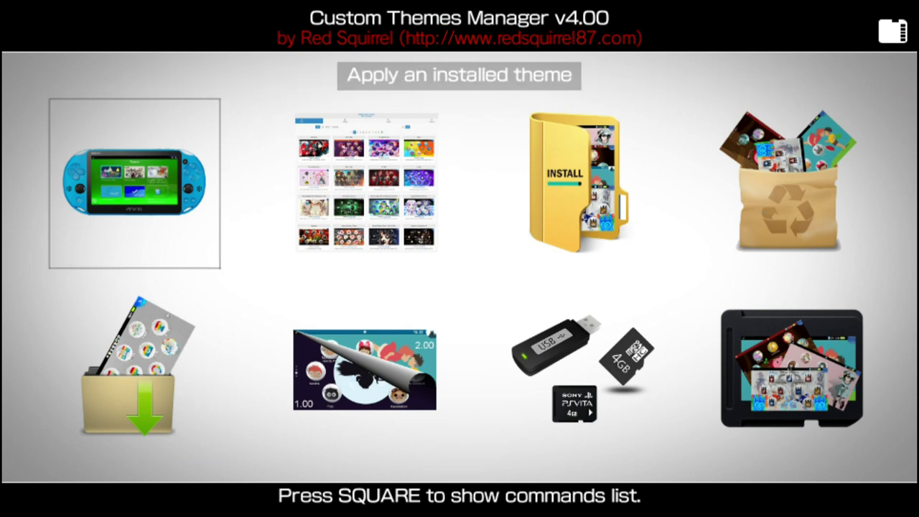
{"action": "key", "text": "Right"}
{"action": "key", "text": "Left"}
- Preview the Demon Slayer Theme among installed themes and select it
{"action": "key", "text": "Return"}
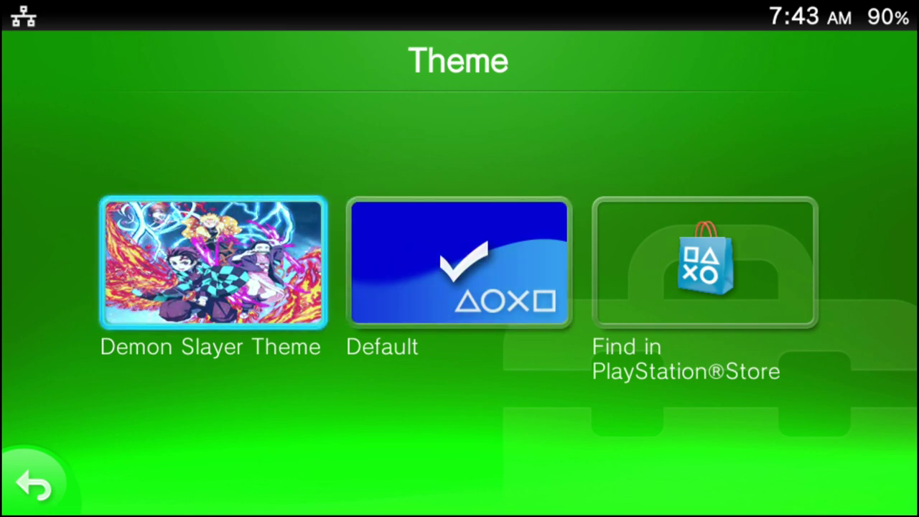
{"action": "key", "text": "Return"}
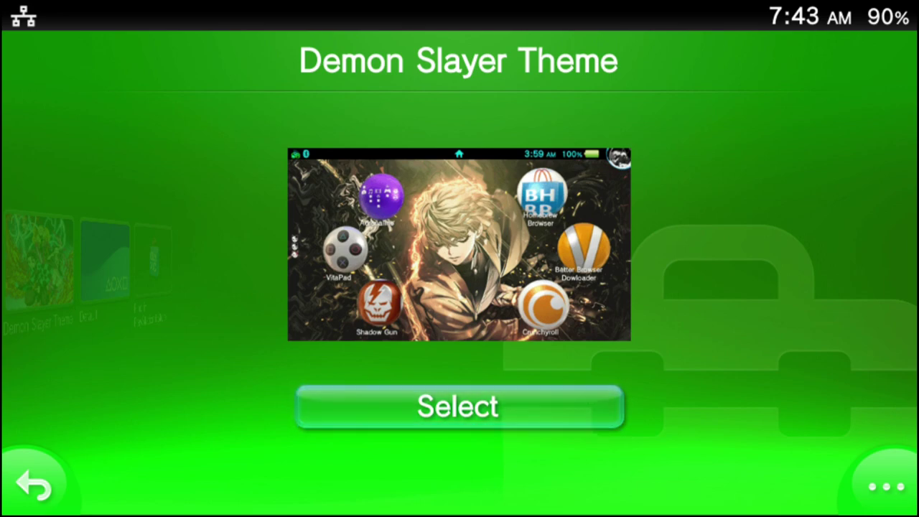
{"action": "key", "text": "Return"}
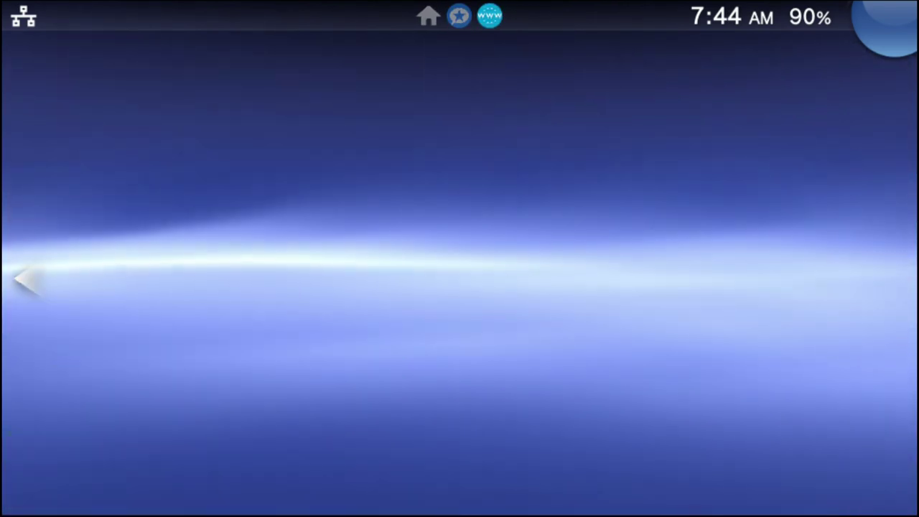
- Return to the home screen and launch the Settings app
{"action": "key", "text": "Left"}
{"action": "key", "text": "Left"}
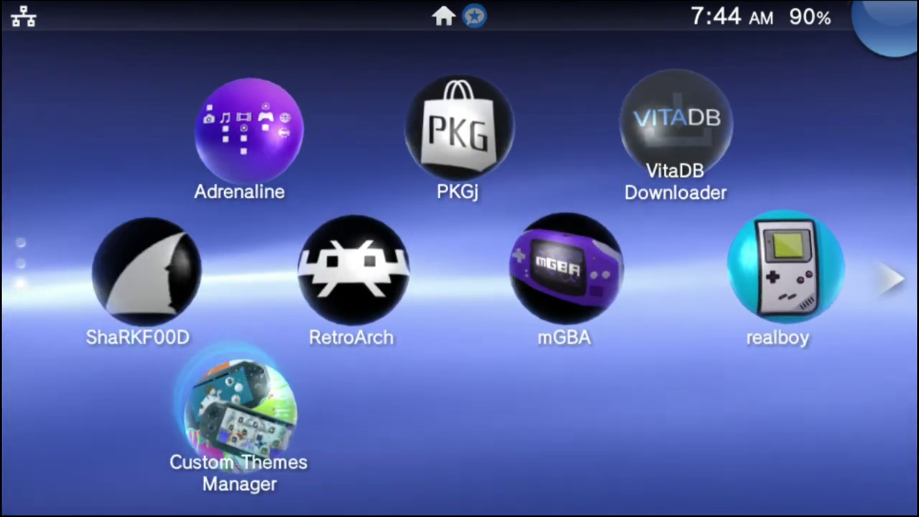
{"action": "key", "text": "Up"}
{"action": "key", "text": "Down"}
{"action": "key", "text": "Up"}
{"action": "key", "text": "Up"}
{"action": "key", "text": "Right"}
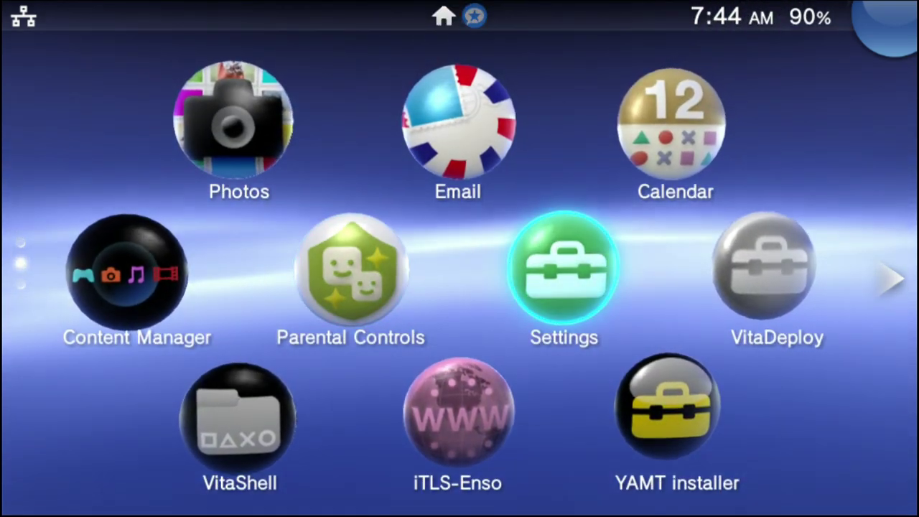
{"action": "key", "text": "Return"}
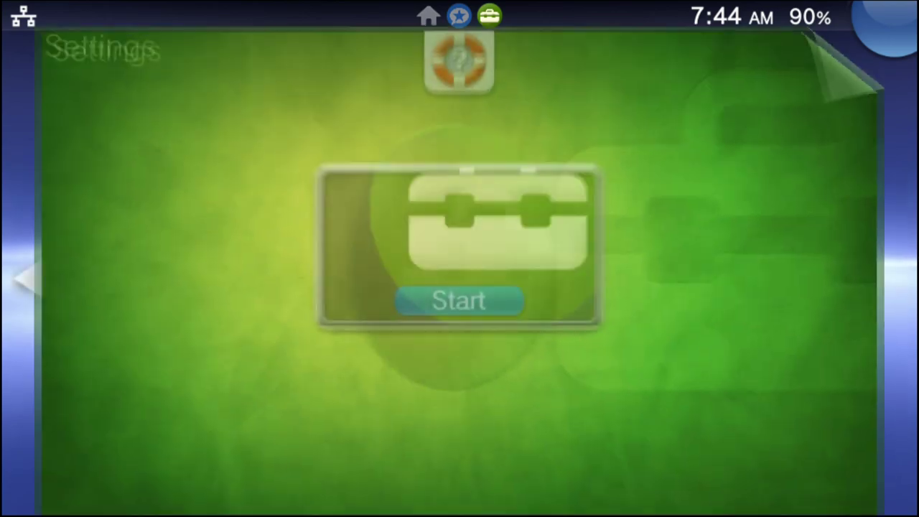
{"action": "key", "text": "Return"}
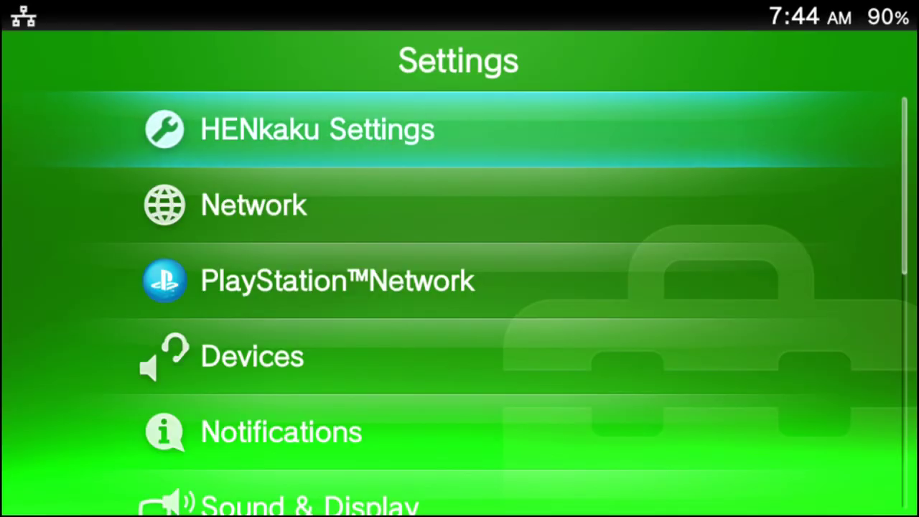
- Open Sound & Display settings and move toward System Music
{"action": "key", "text": "Down"}
{"action": "key", "text": "Down"}
{"action": "key", "text": "Down"}
{"action": "key", "text": "Down"}
{"action": "key", "text": "Down"}
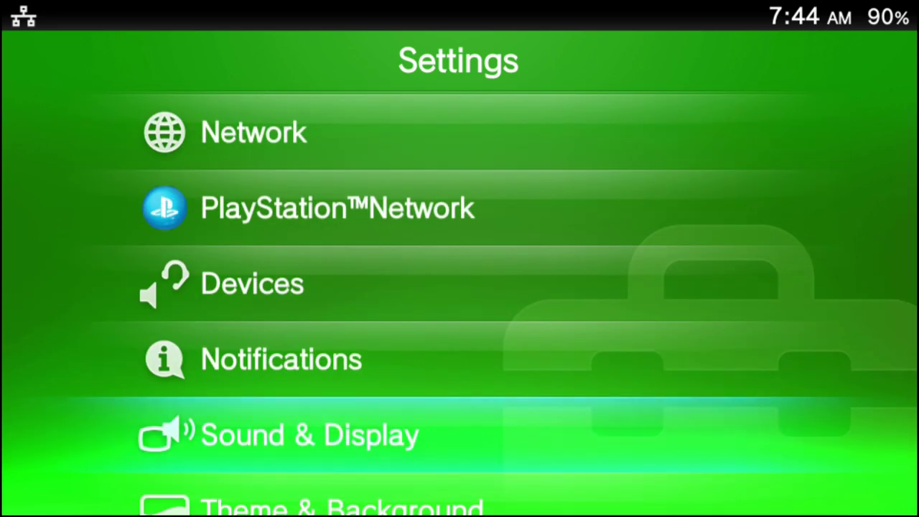
{"action": "key", "text": "Return"}
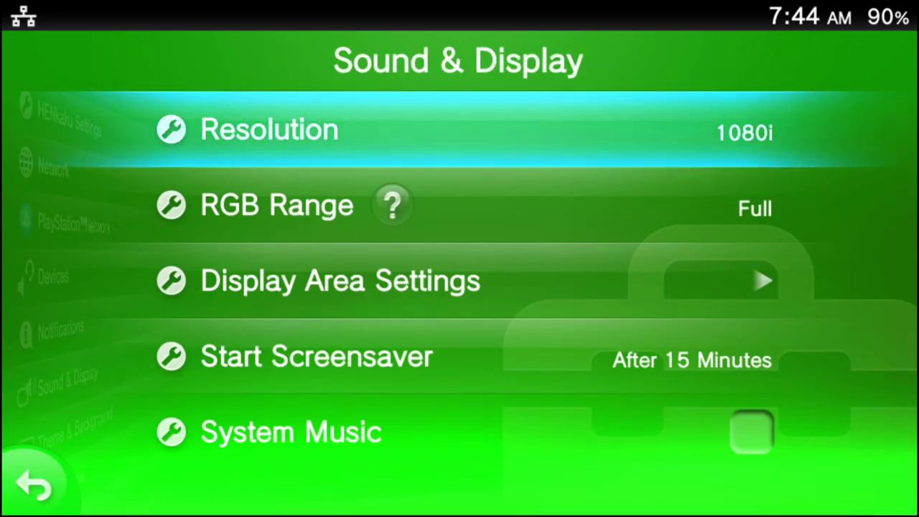
{"action": "key", "text": "Down"}
{"action": "key", "text": "Down"}
{"action": "key", "text": "Down"}
{"action": "key", "text": "Down"}
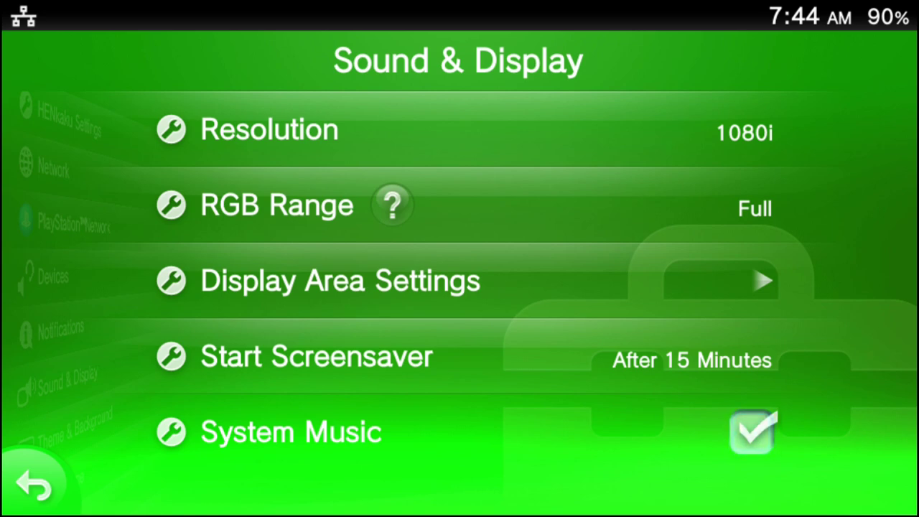
- Switch System Music off and return to the main Settings list
{"action": "key", "text": "Return"}
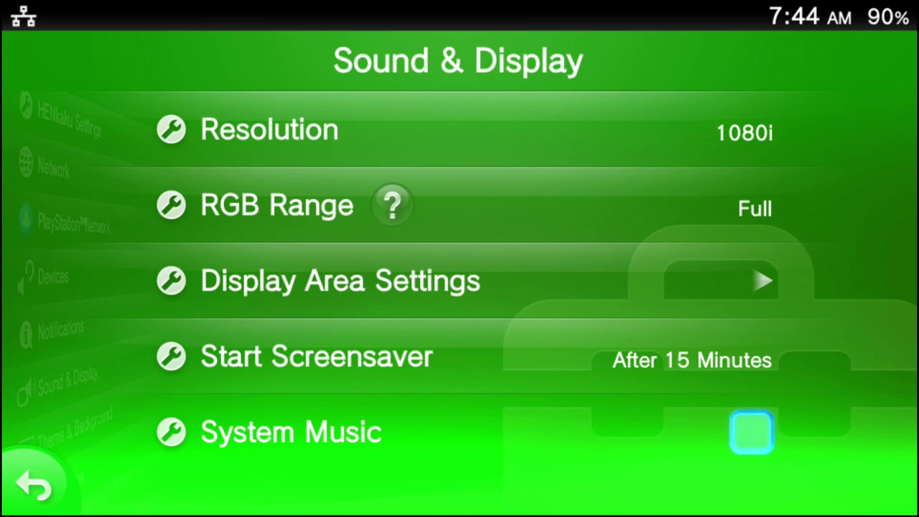
{"action": "key", "text": "Escape"}
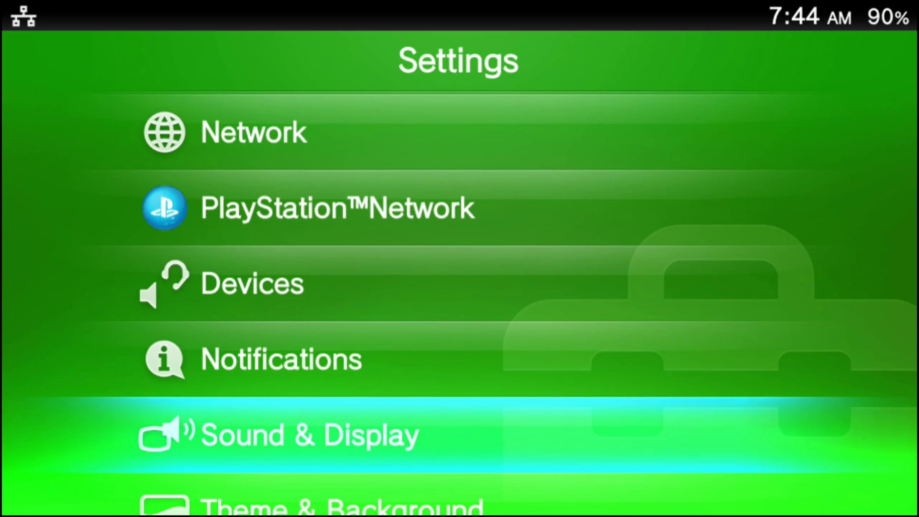
- In Theme & Background > Theme, select the Demon Slayer Theme to replace Default
{"action": "key", "text": "Down"}
{"action": "key", "text": "Down"}
{"action": "key", "text": "Down"}
{"action": "key", "text": "Up"}
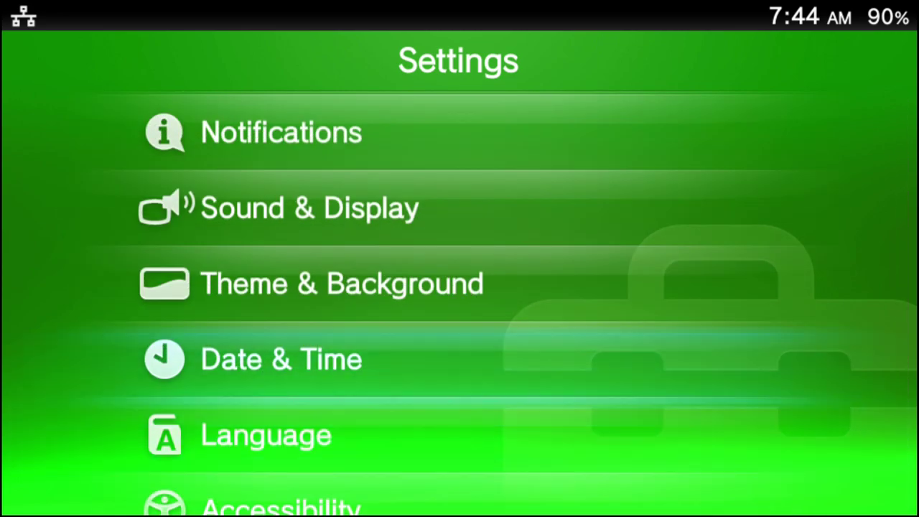
{"action": "key", "text": "Up"}
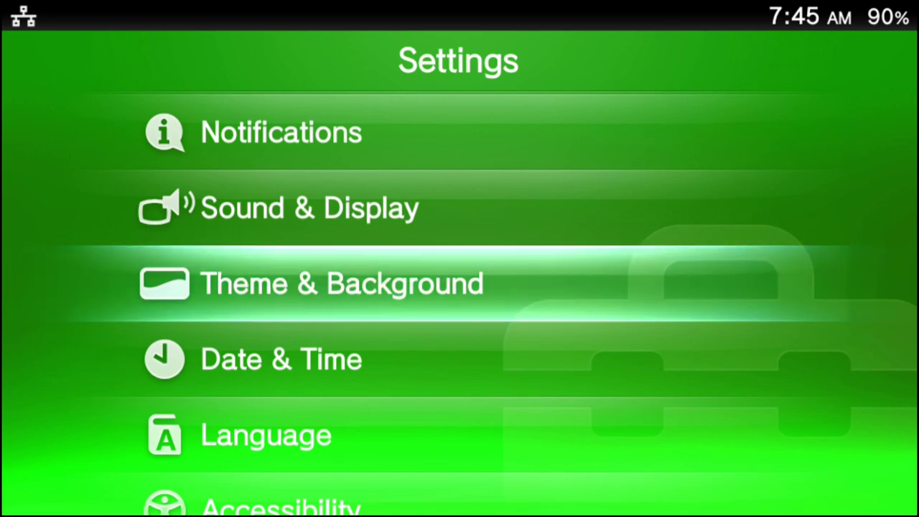
{"action": "key", "text": "Return"}
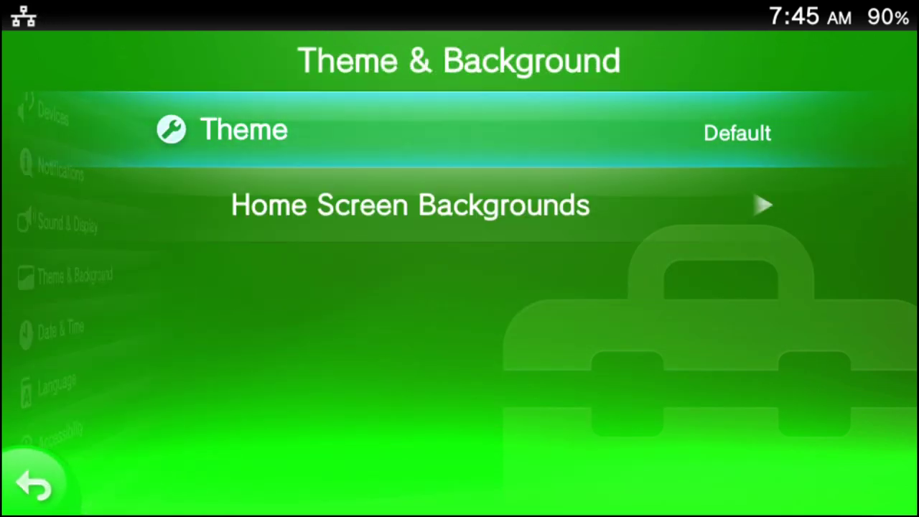
{"action": "key", "text": "Return"}
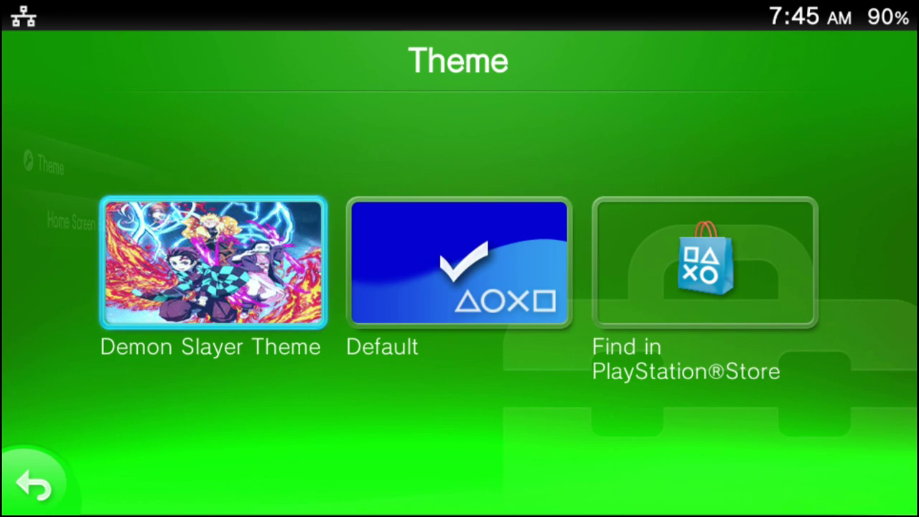
{"action": "key", "text": "Return"}
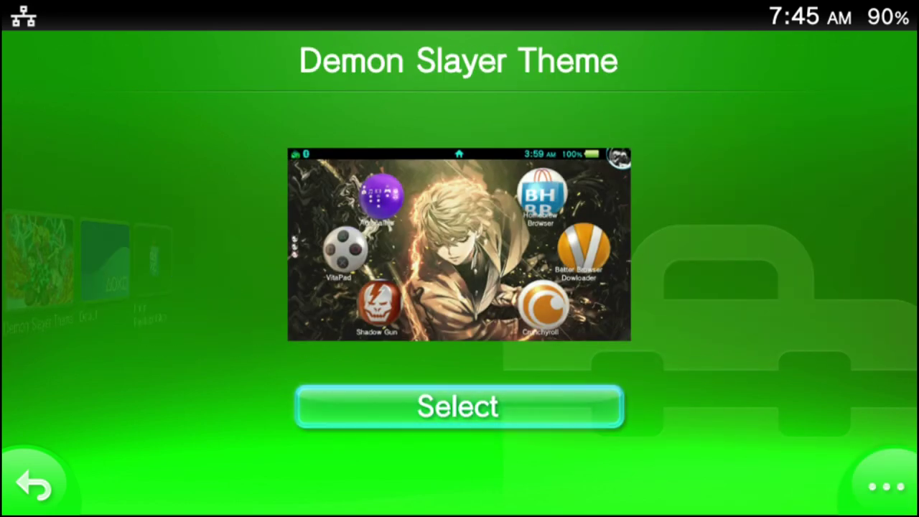
{"action": "key", "text": "Return"}
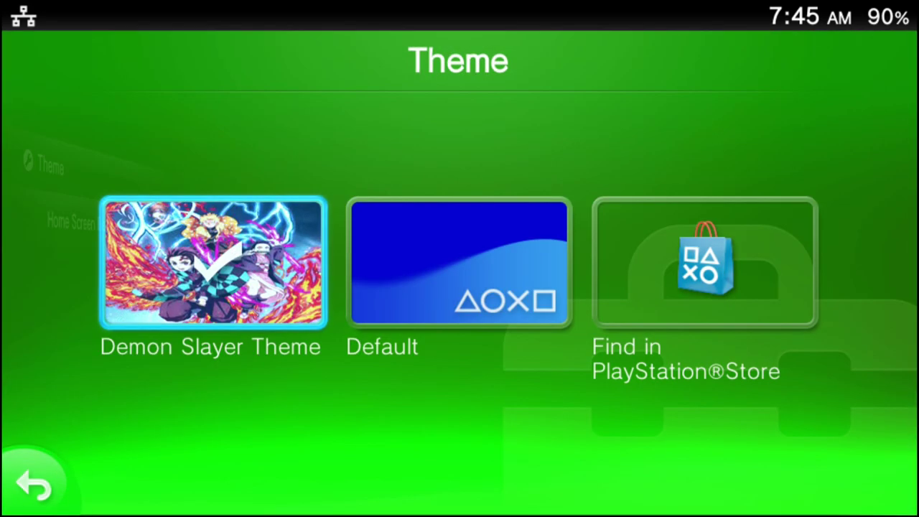